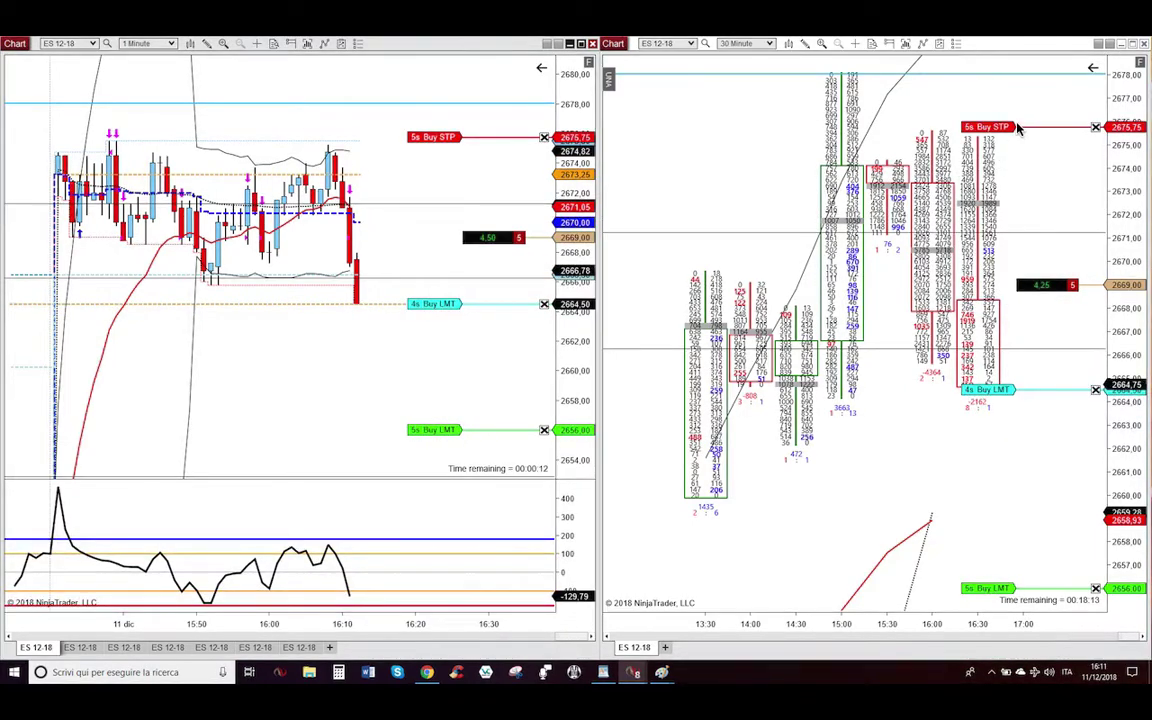
Step: Trail the last short contract's protective Buy STP down to 2668.25 on the 30-minute chart
drag(1017, 128, 1000, 301)
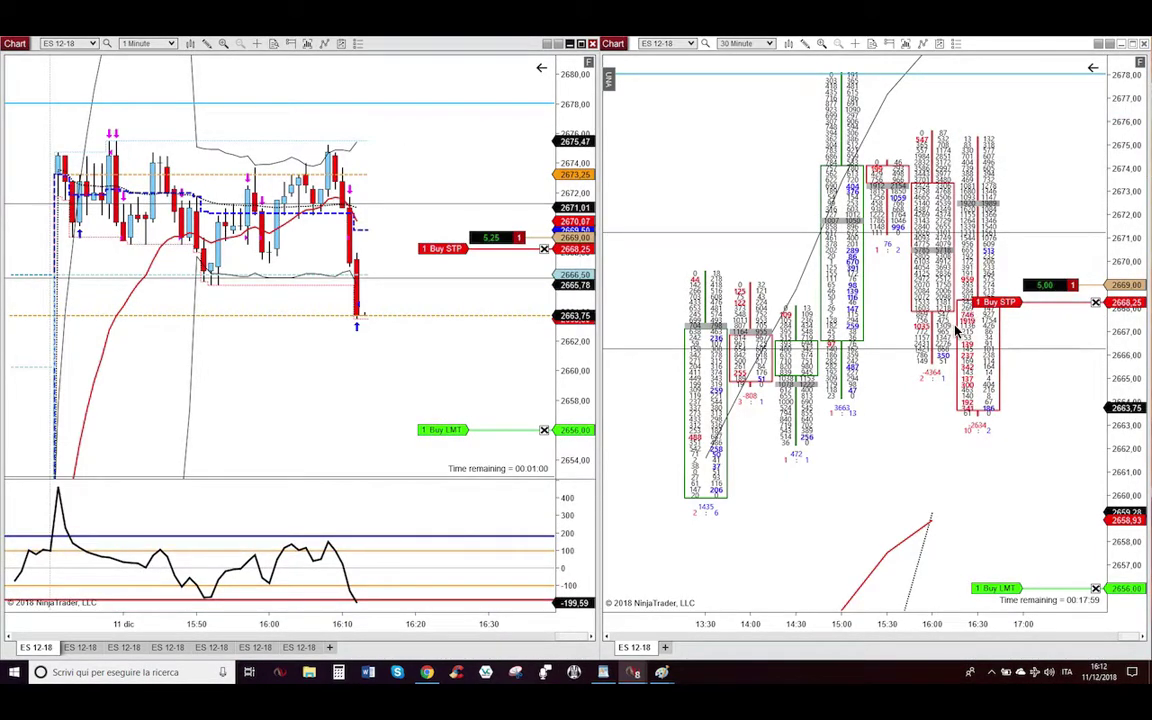